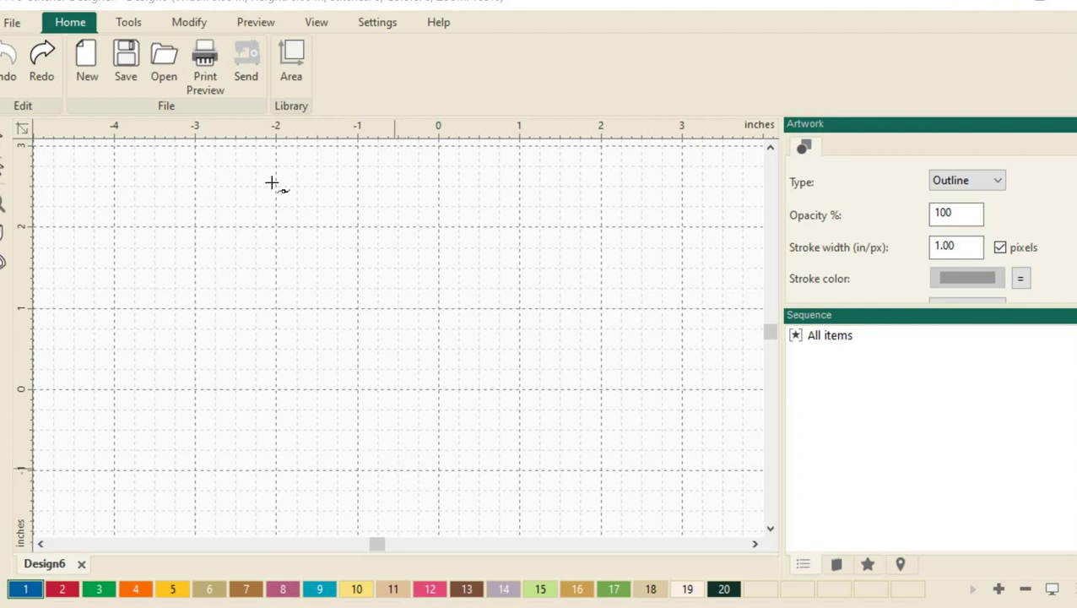
# Step: Show the Tools ribbon with the drawing and backdrop tools for the empty Design6
pyautogui.click(128, 23)
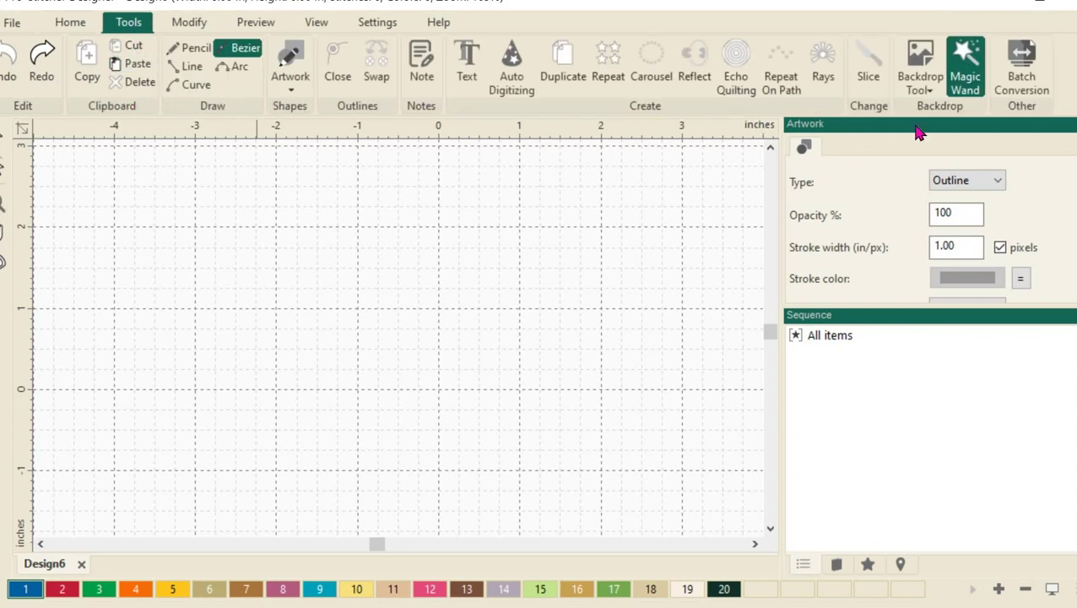
# Step: Load AutoDigi_Butterfly from the Images folder as the design's backdrop
pyautogui.click(929, 85)
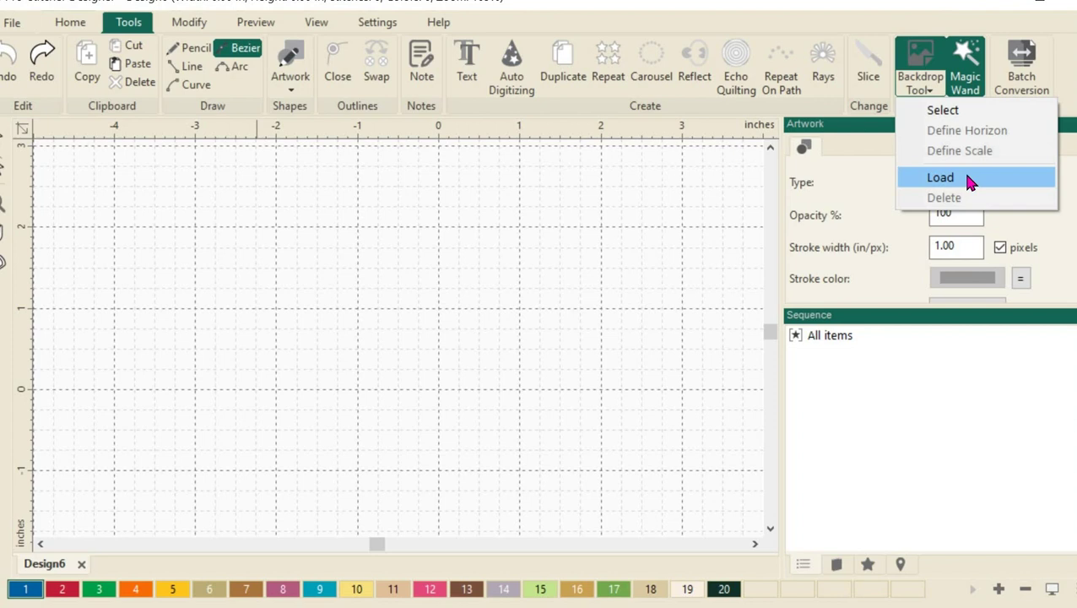
pyautogui.click(940, 178)
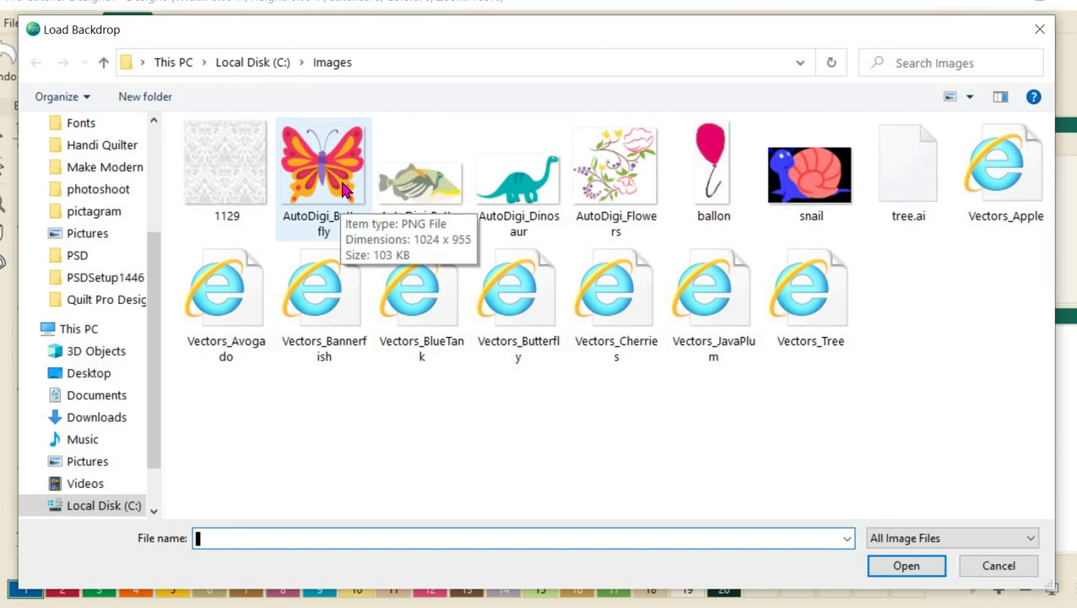
pyautogui.click(343, 190)
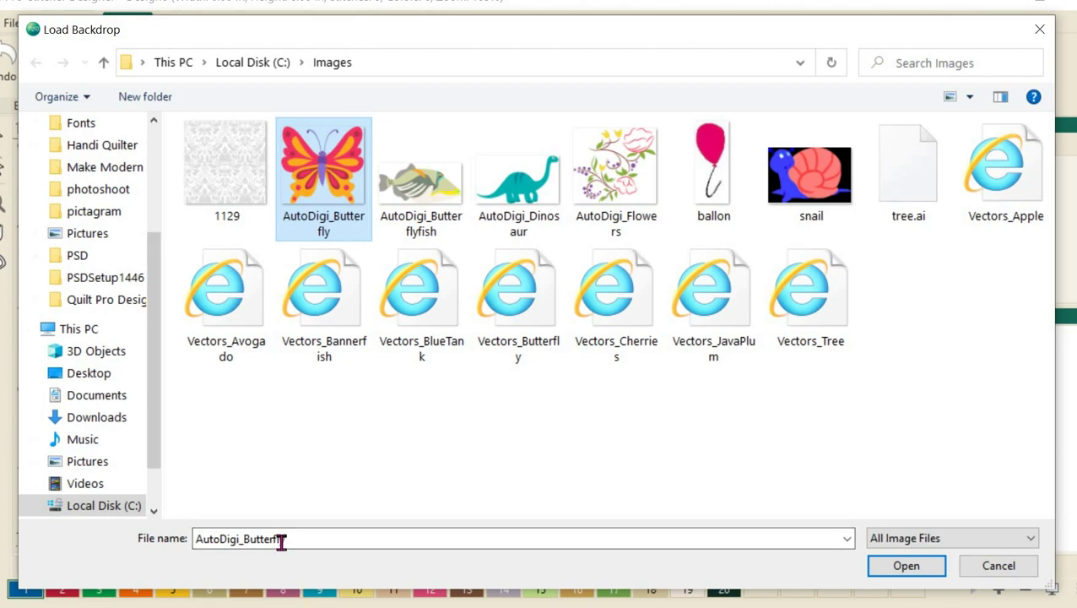
pyautogui.click(908, 566)
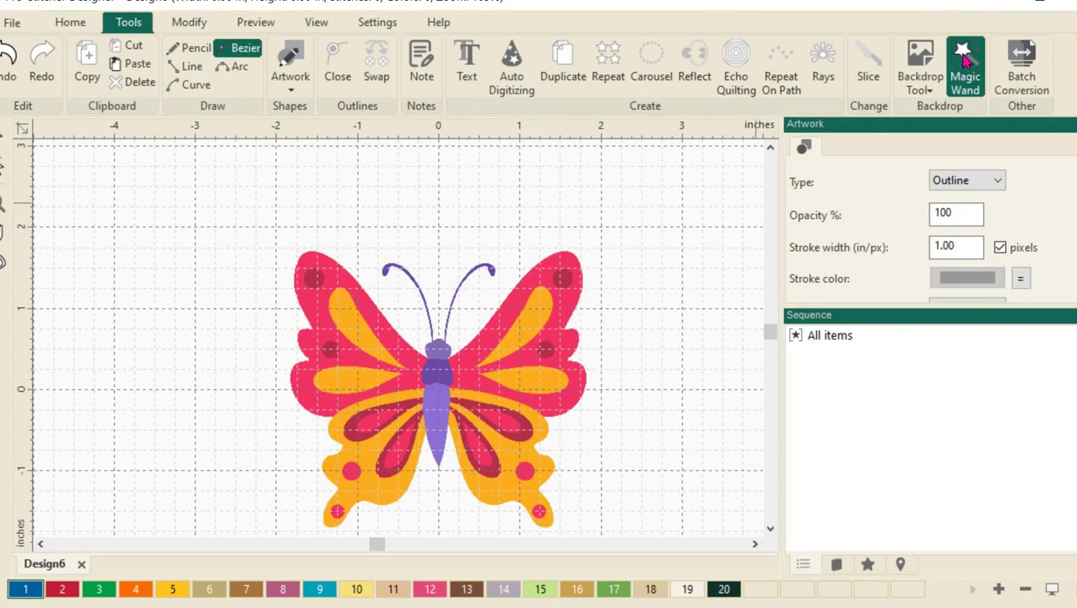
# Step: Select the butterfly backdrop, set its width to 6, and apply the new size
pyautogui.click(926, 89)
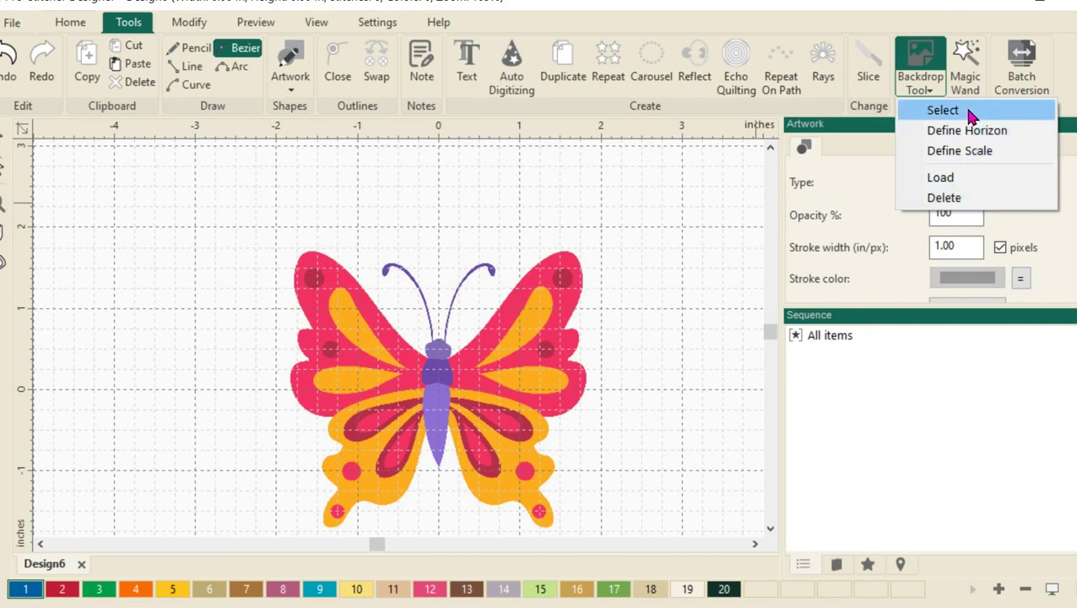
pyautogui.click(943, 111)
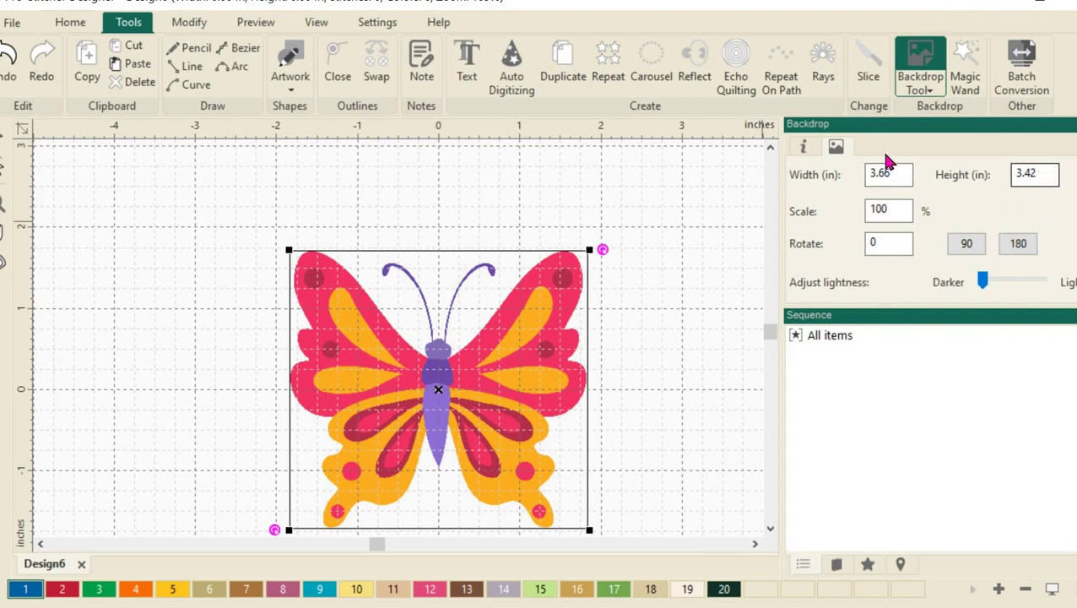
pyautogui.click(832, 151)
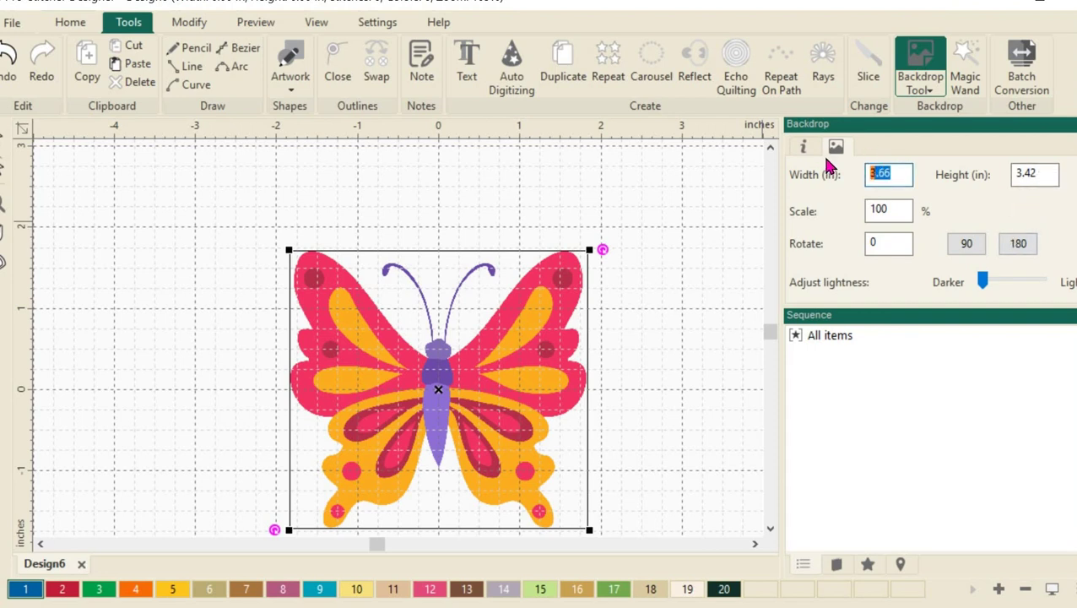
pyautogui.write('6')
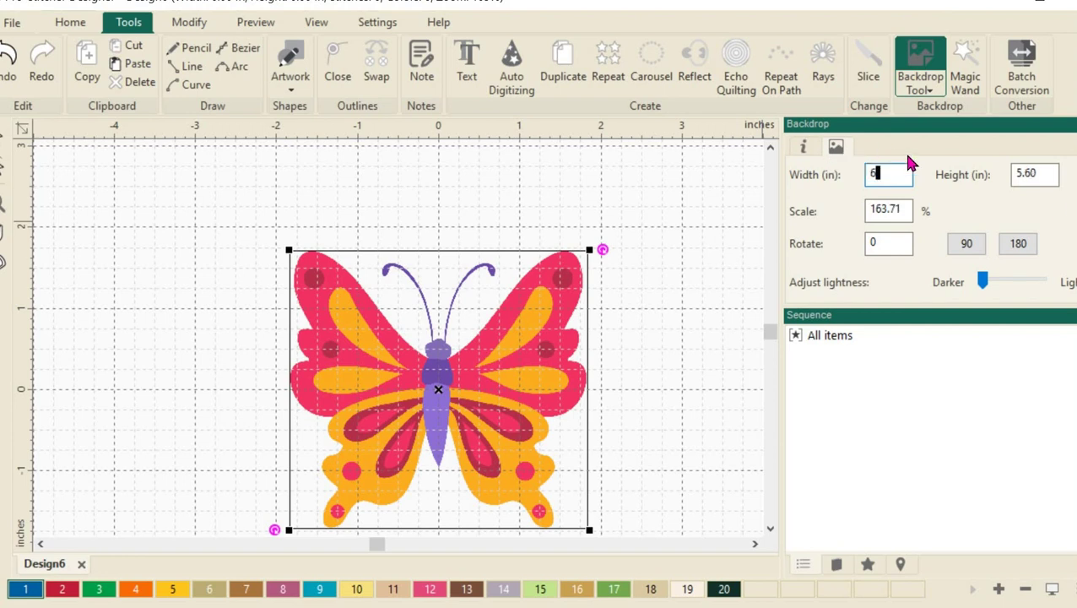
pyautogui.scroll(-2, 1051, 229)
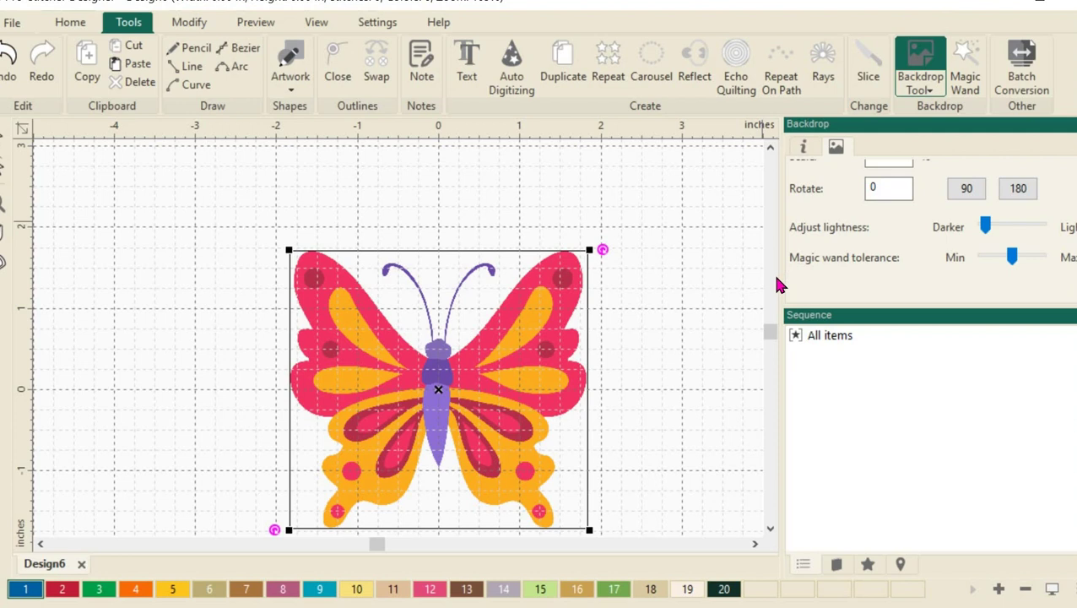
pyautogui.scroll(2, 895, 236)
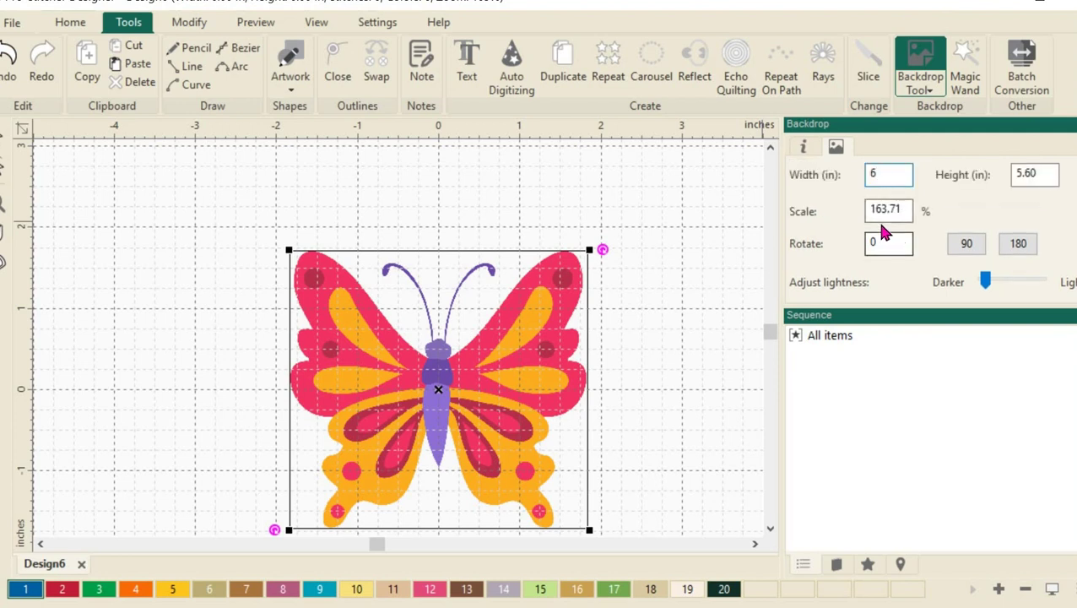
pyautogui.press('Tab')
pyautogui.press('Tab')
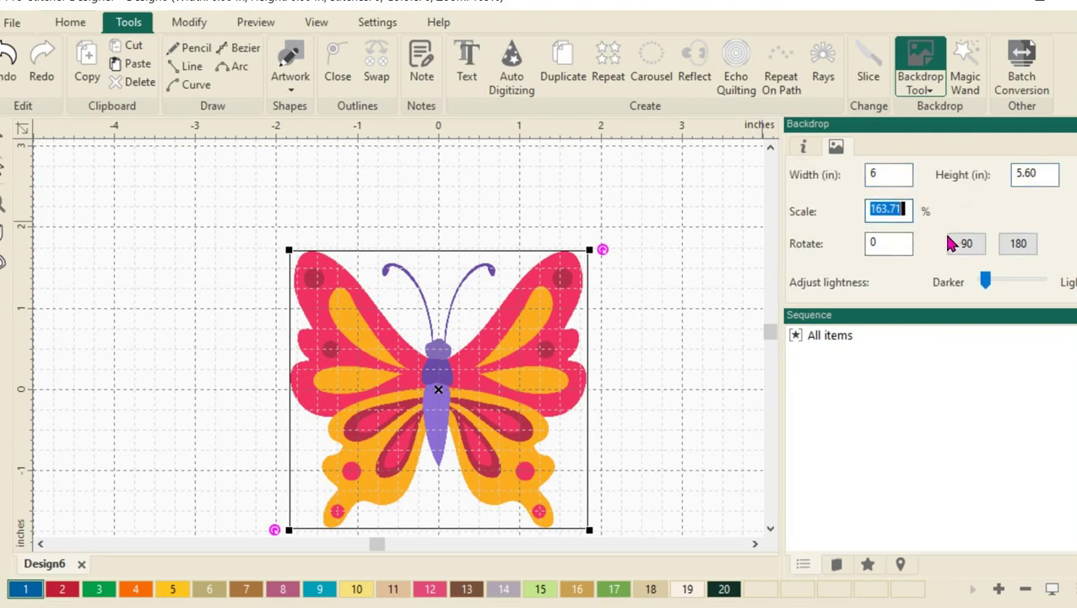
pyautogui.scroll(-1, 1023, 261)
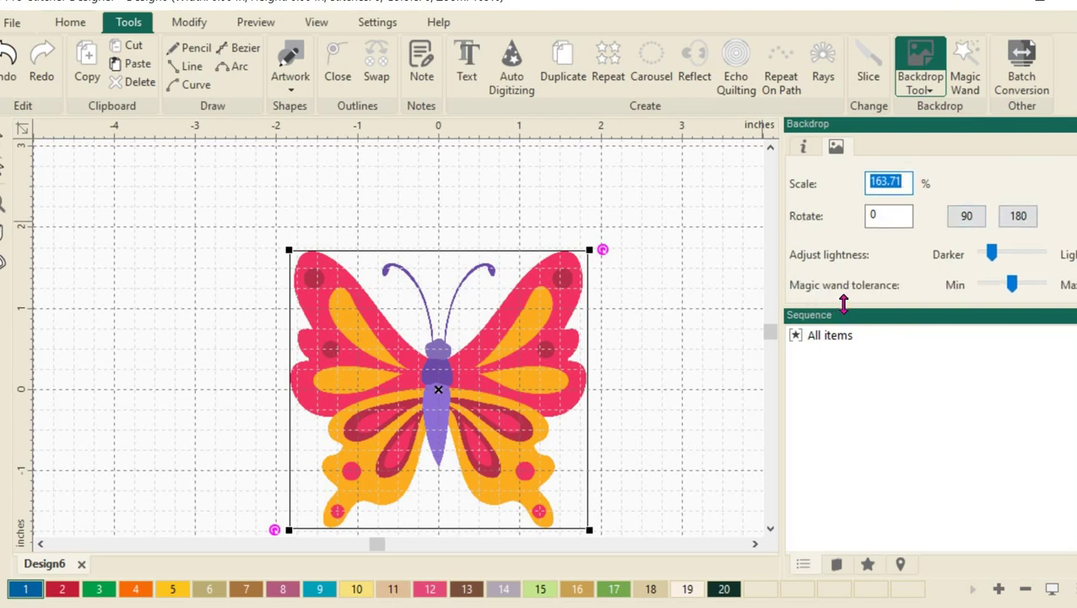
pyautogui.moveTo(843, 304); pyautogui.dragTo(854, 382)
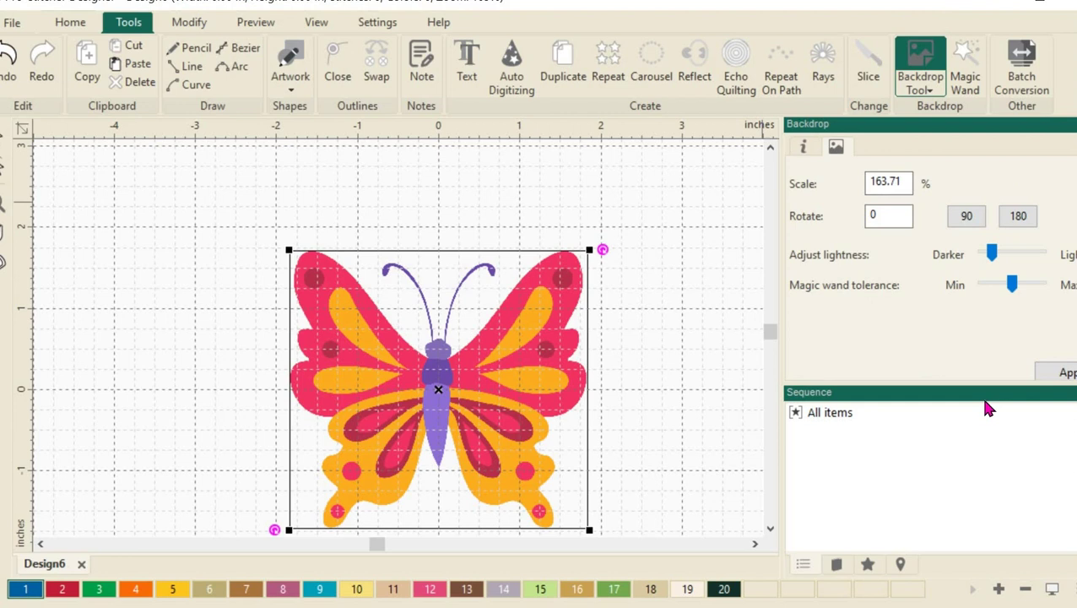
pyautogui.click(1065, 373)
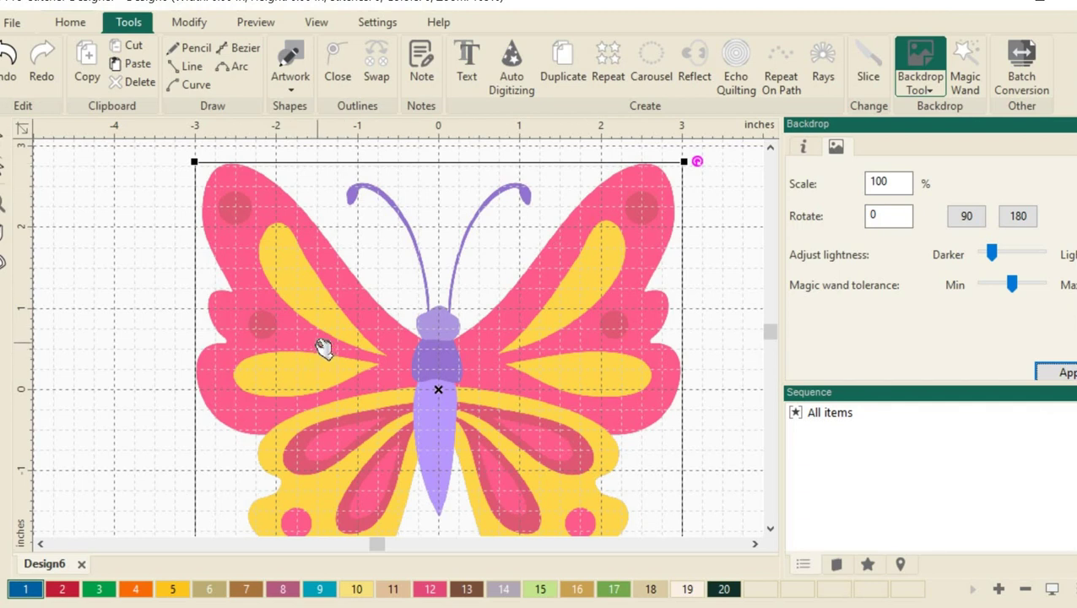
pyautogui.scroll(-2, 344, 342)
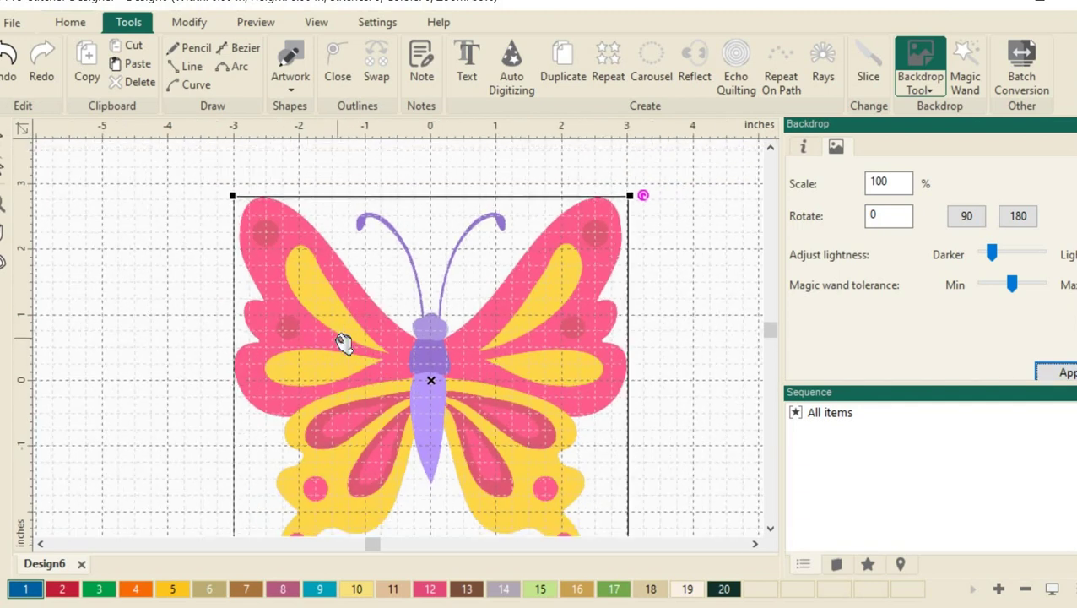
pyautogui.scroll(-1, 343, 349)
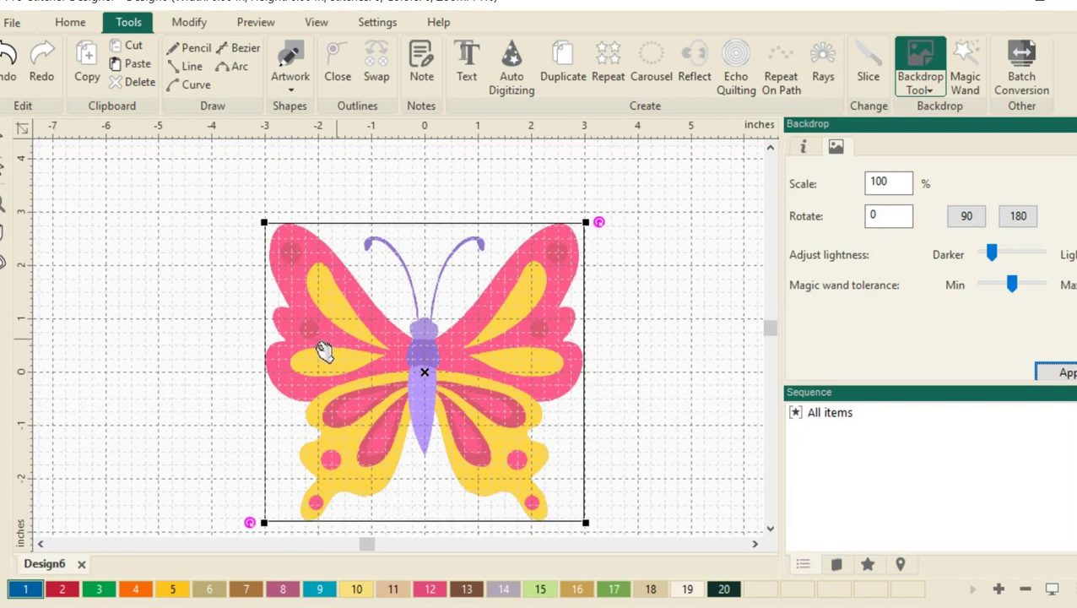
pyautogui.scroll(-1, 319, 351)
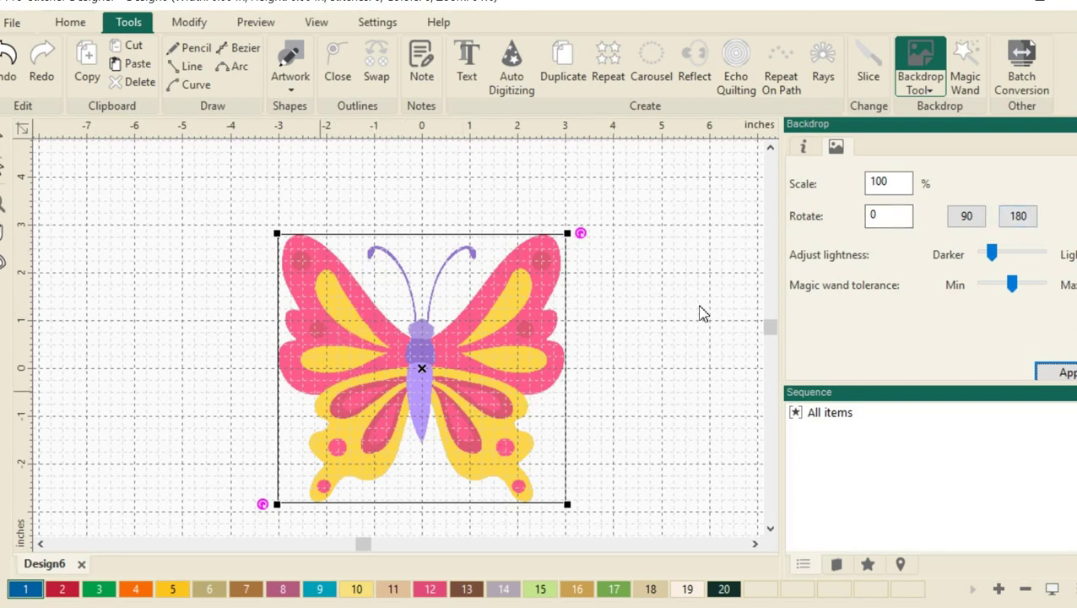
pyautogui.click(890, 182)
pyautogui.moveTo(991, 258); pyautogui.dragTo(1037, 255)
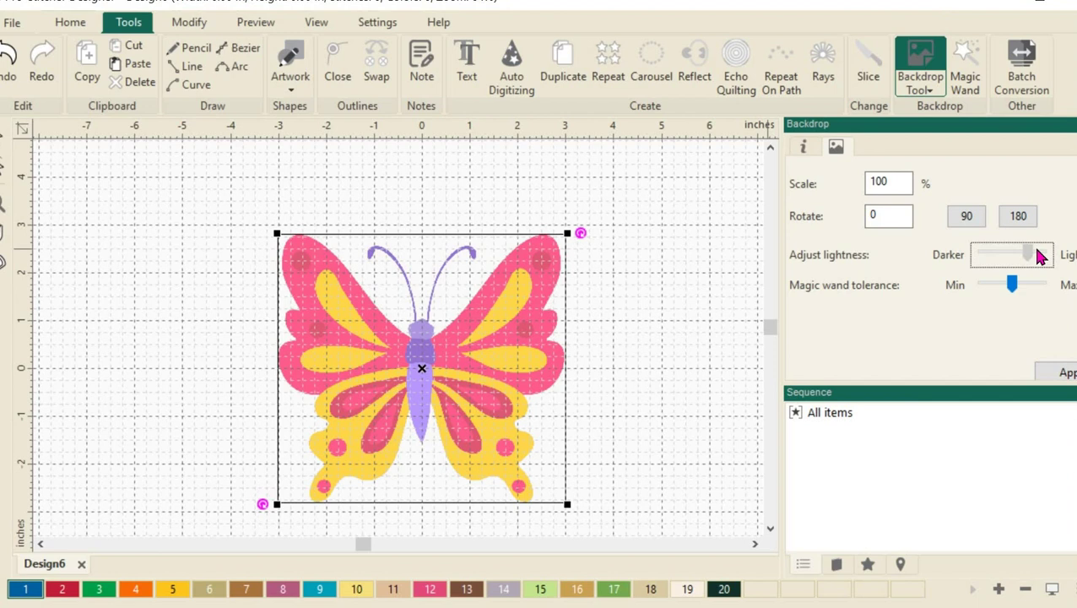
pyautogui.click(982, 252)
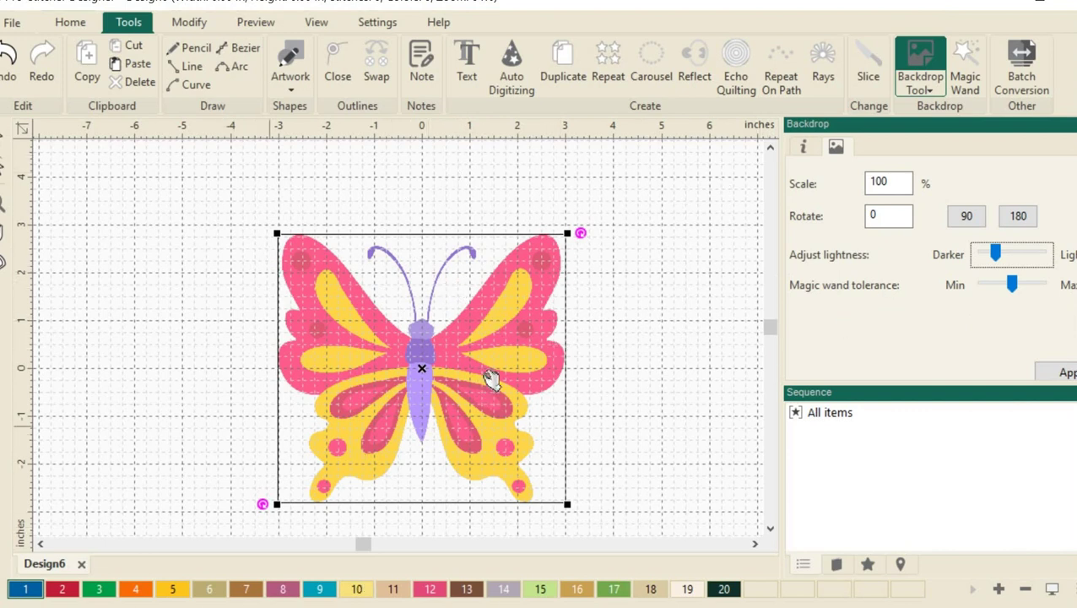
pyautogui.click(614, 317)
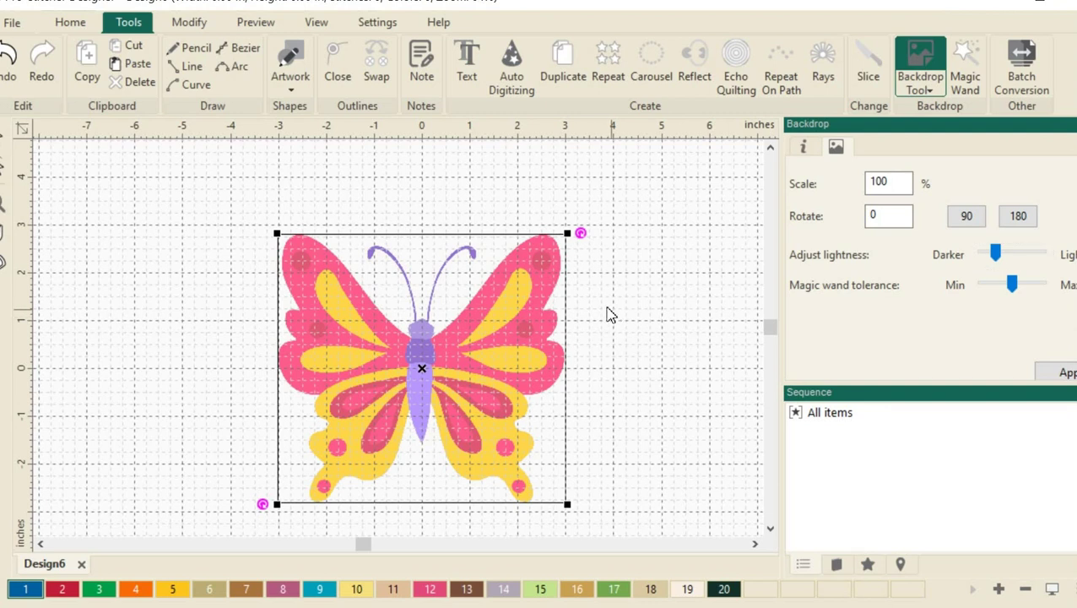
# Step: Leave backdrop editing and Magic Wand the upper-left yellow wing section into an outline
pyautogui.click(4, 133)
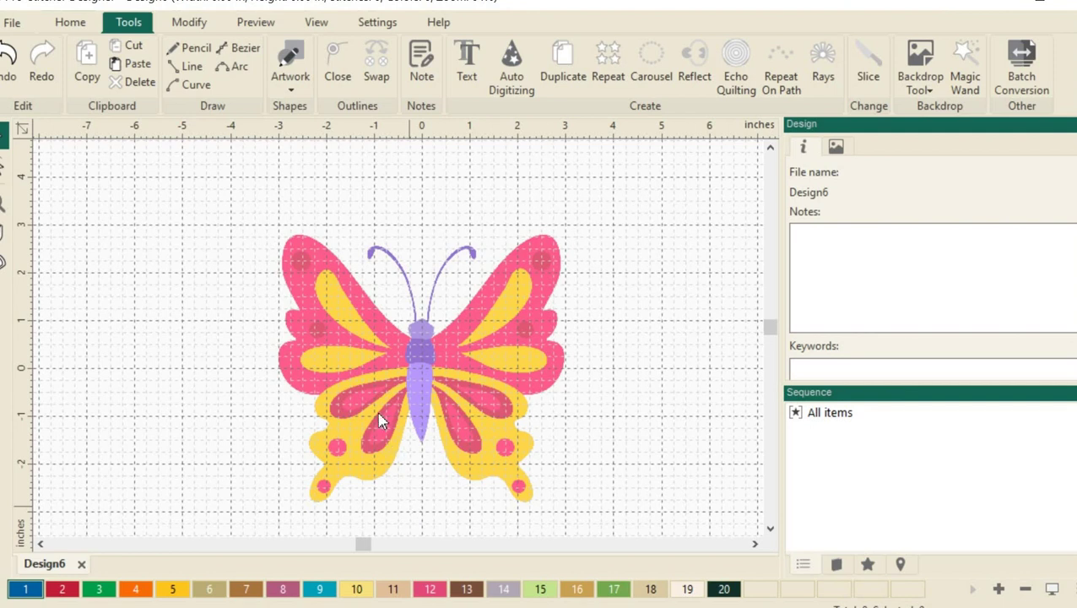
pyautogui.click(255, 52)
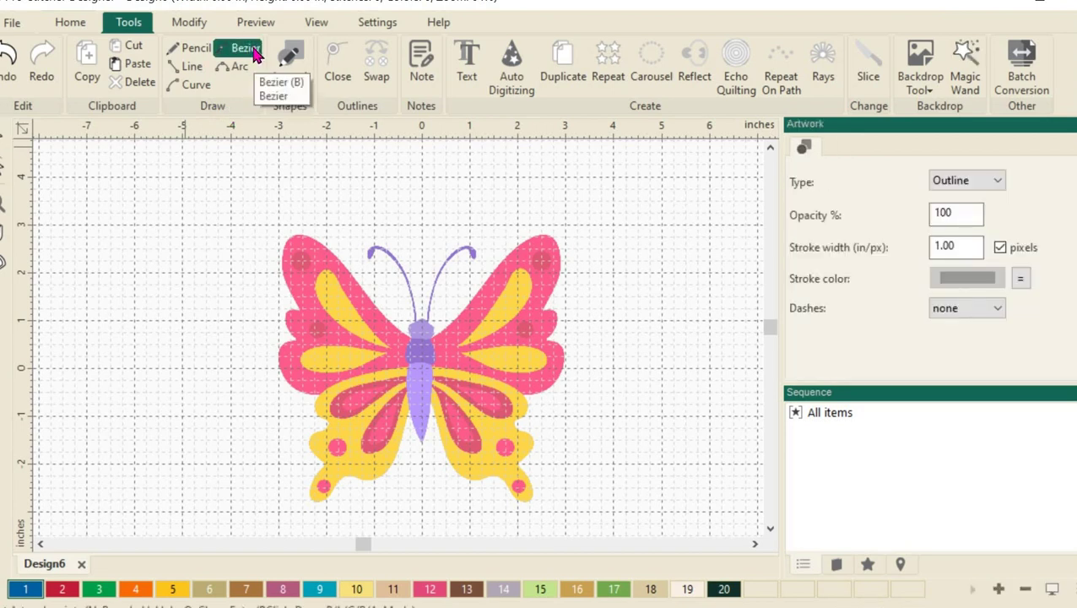
pyautogui.click(970, 77)
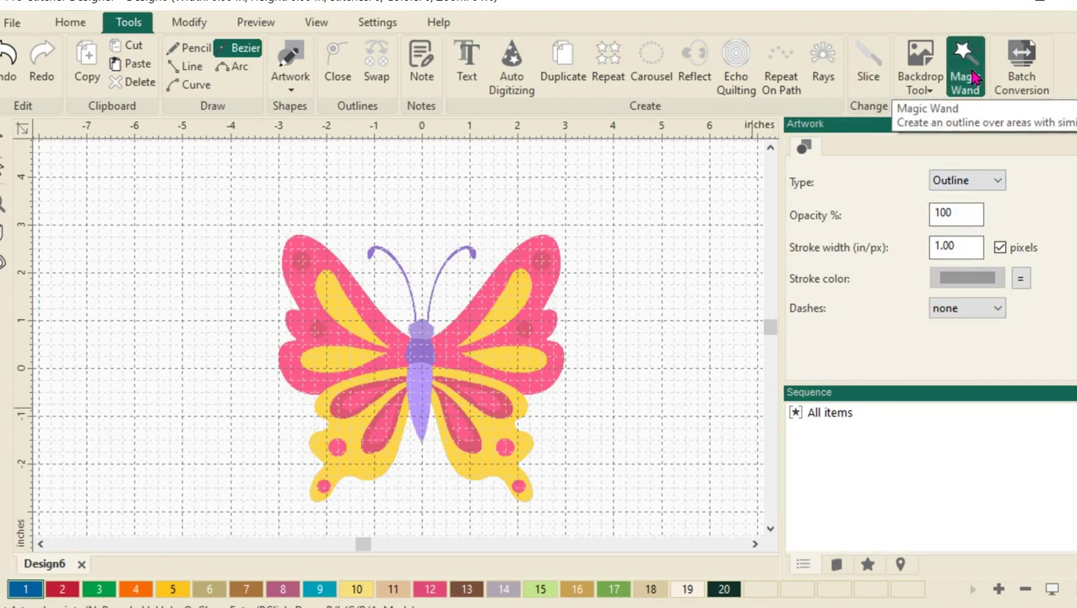
pyautogui.click(341, 308)
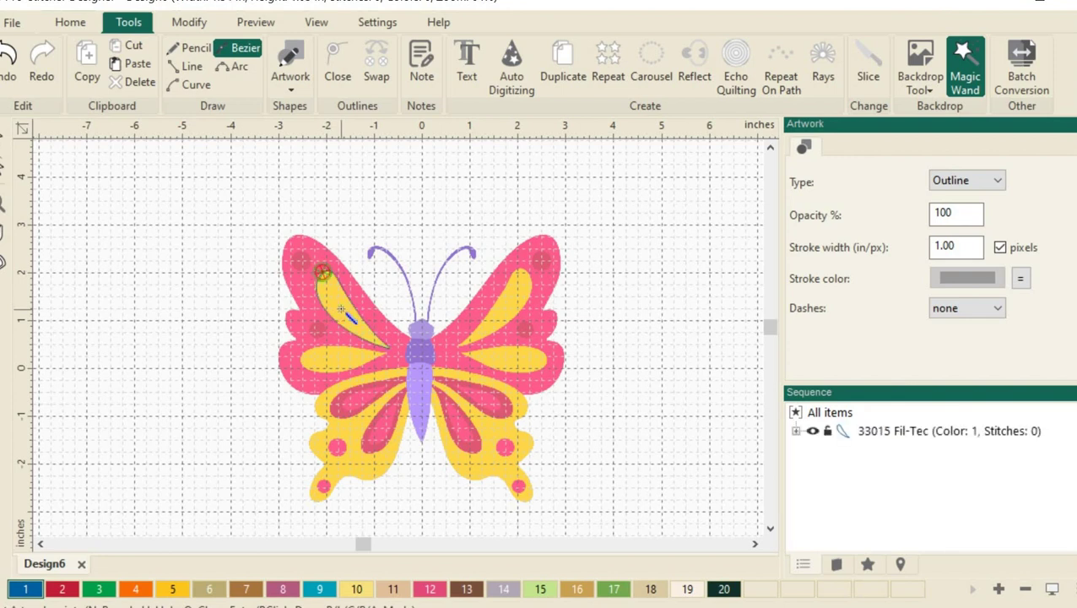
# Step: Zoom in on the upper-left wing and its traced outline
pyautogui.click(3, 203)
pyautogui.moveTo(276, 248); pyautogui.dragTo(419, 372)
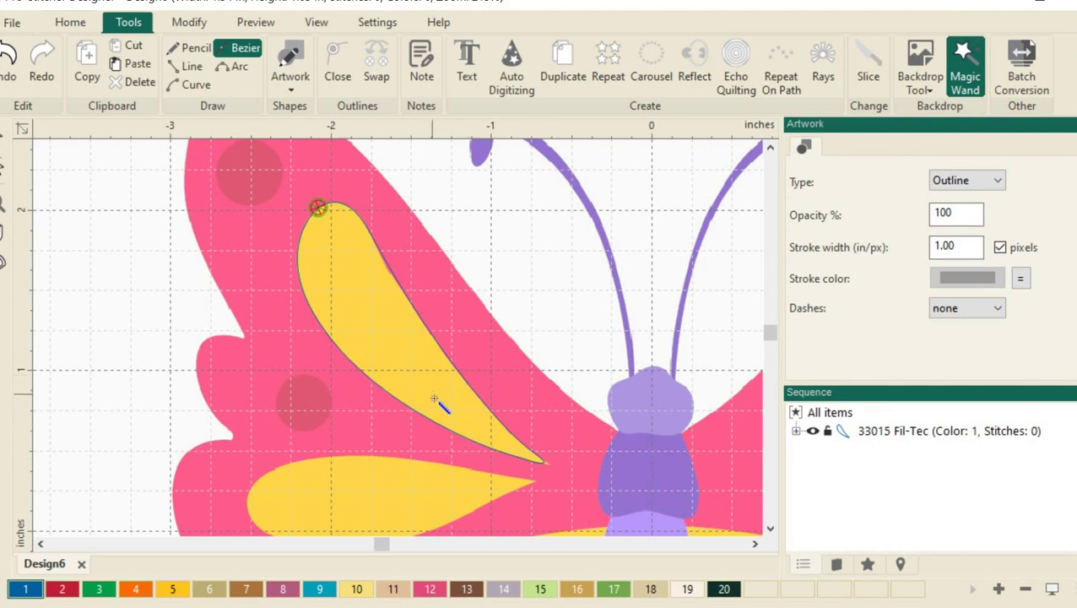
pyautogui.scroll(-2, 432, 393)
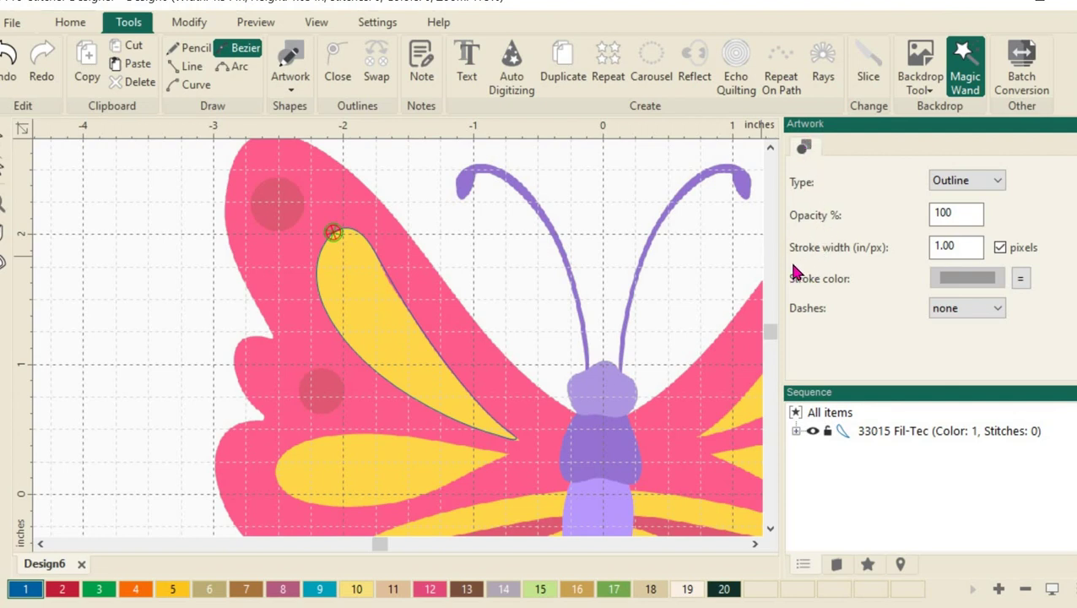
# Step: Set the selected wing outline's stroke width to 3 pixels and apply it
pyautogui.click(966, 244)
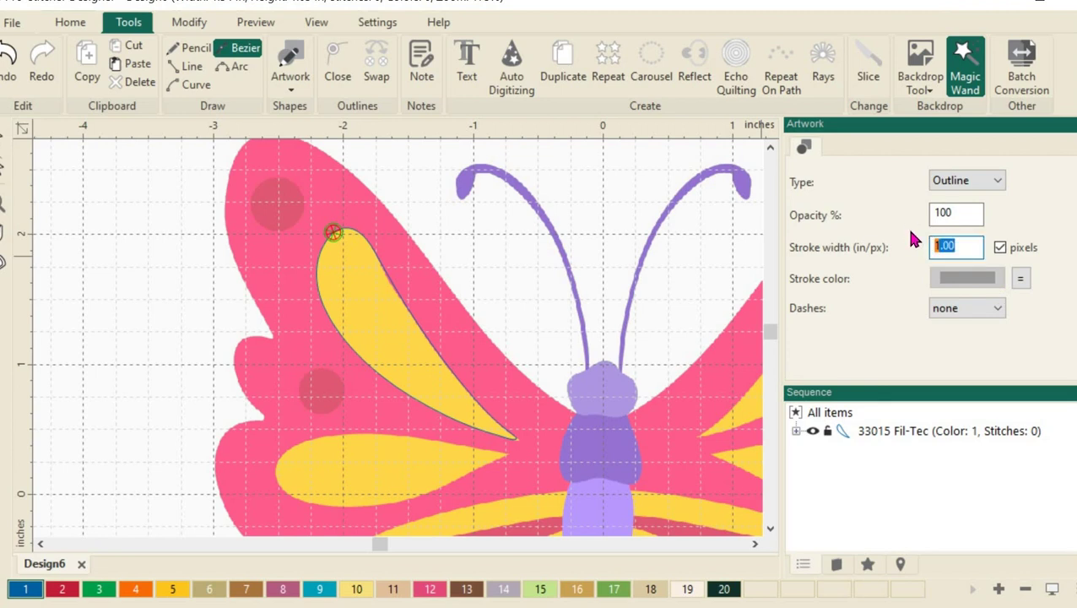
pyautogui.write('3')
pyautogui.scroll(-1, 1067, 372)
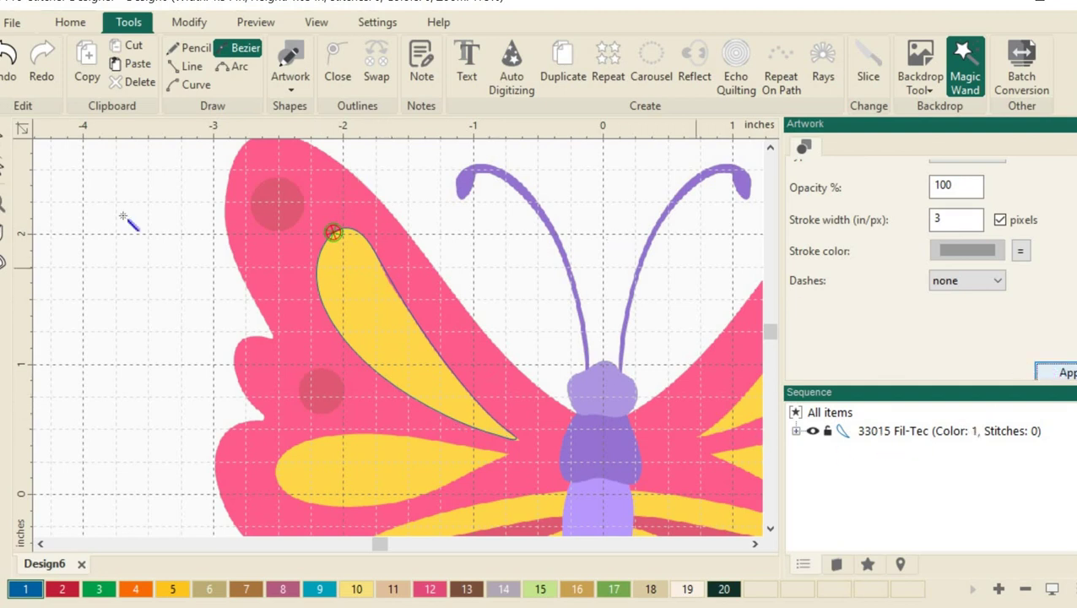
pyautogui.click(2, 140)
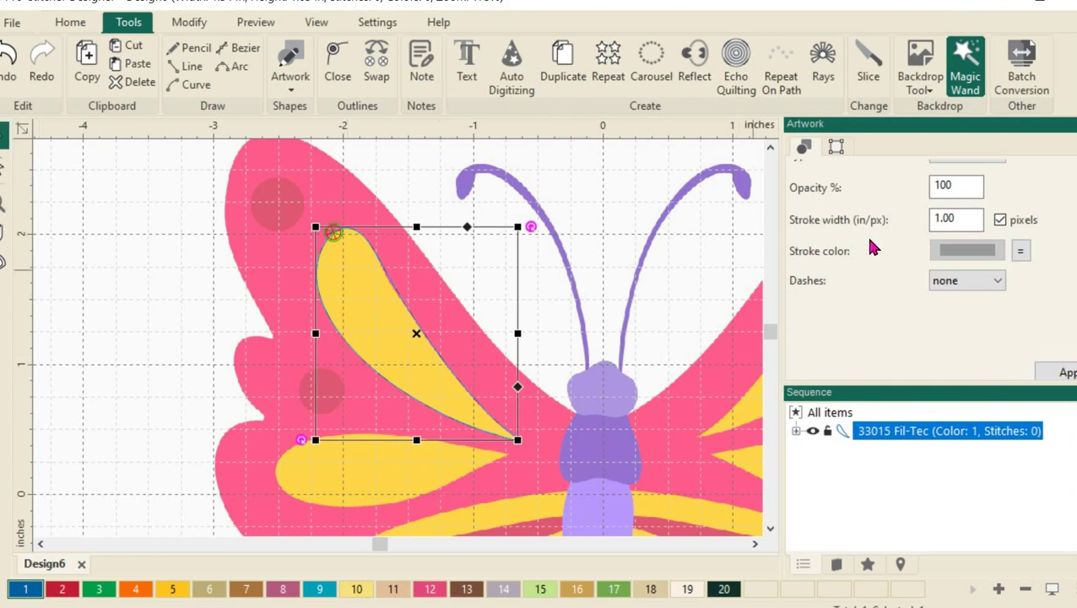
pyautogui.doubleClick(944, 219)
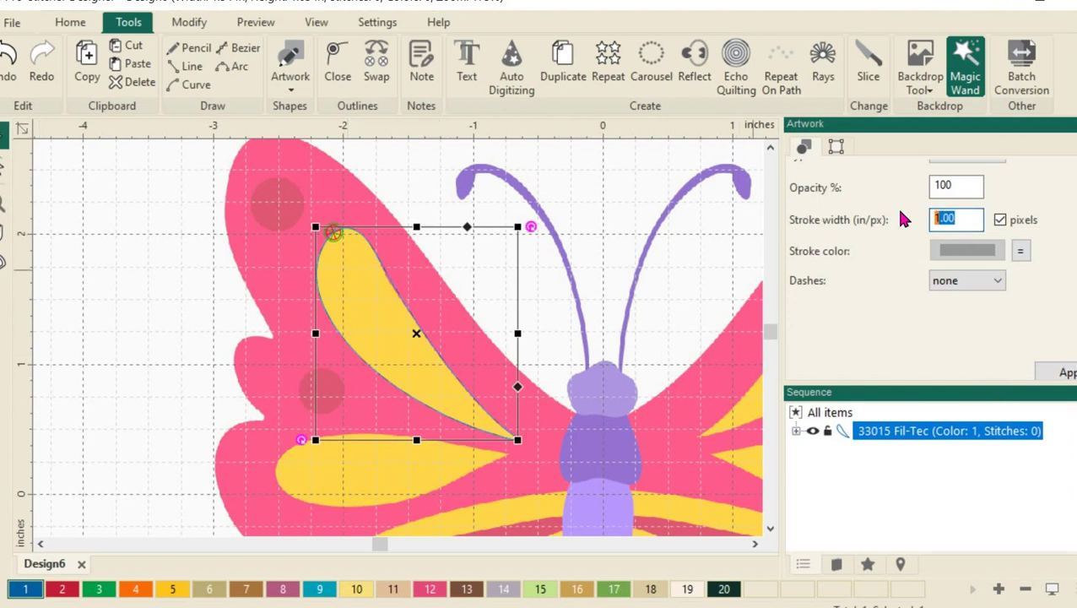
pyautogui.write('3')
pyautogui.click(1065, 370)
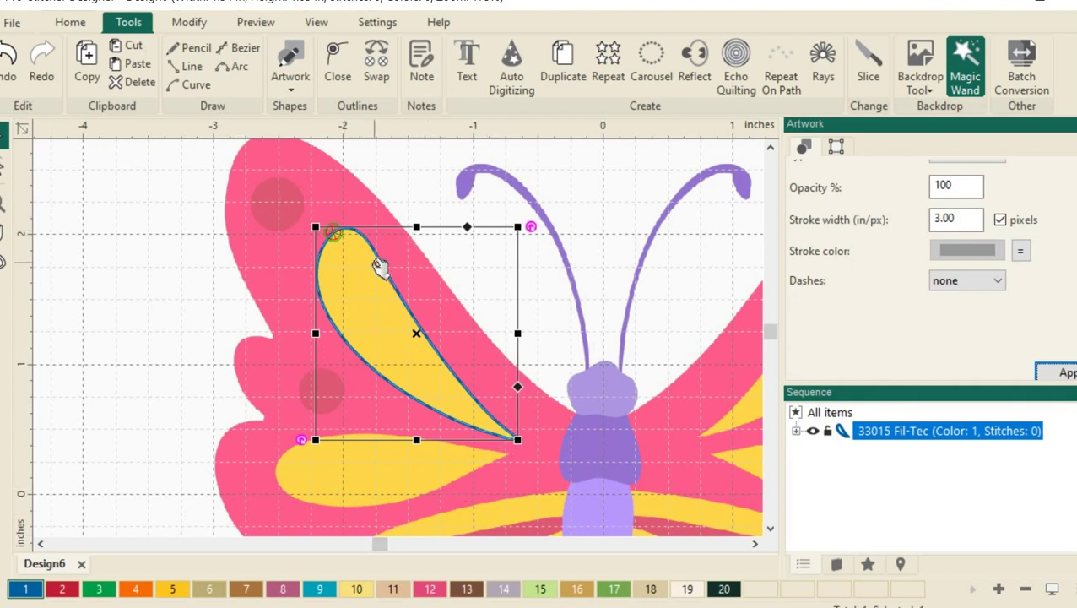
# Step: Hide the butterfly backdrop to check the outline alone, then show it again
pyautogui.click(319, 25)
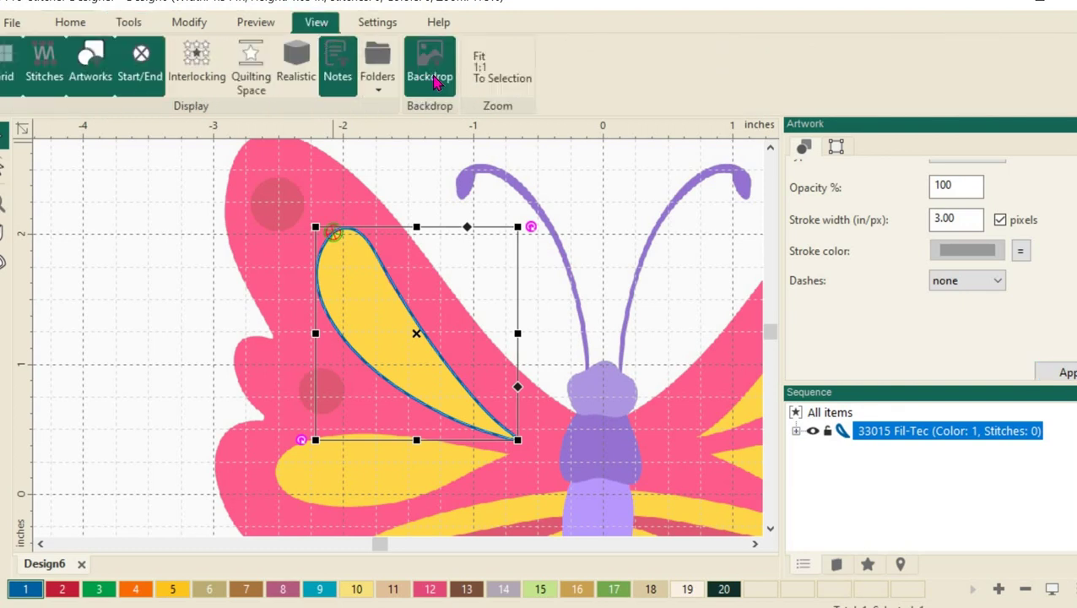
pyautogui.click(430, 72)
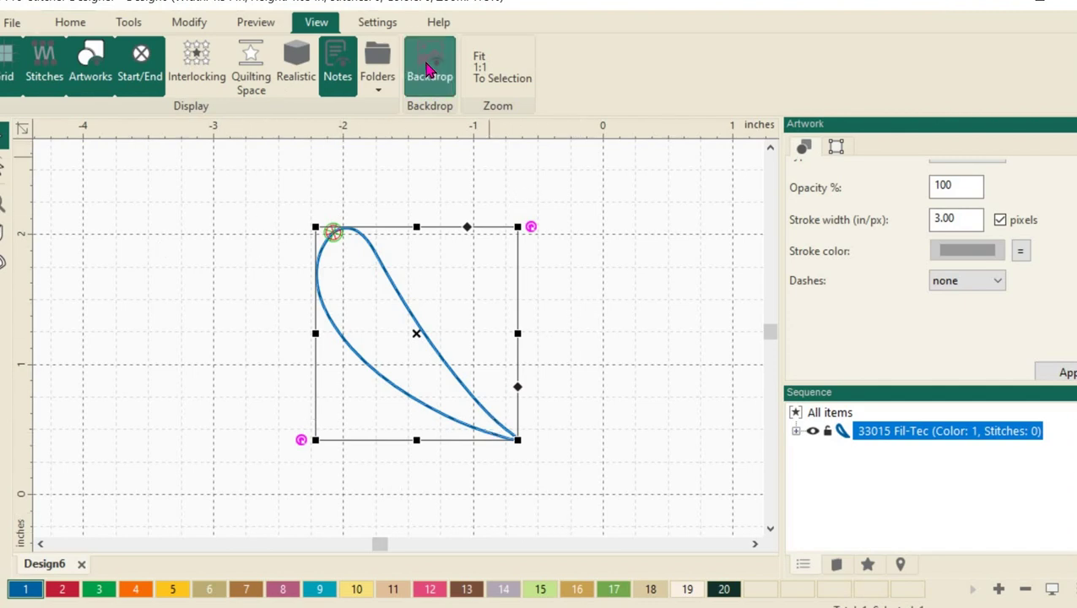
pyautogui.click(426, 72)
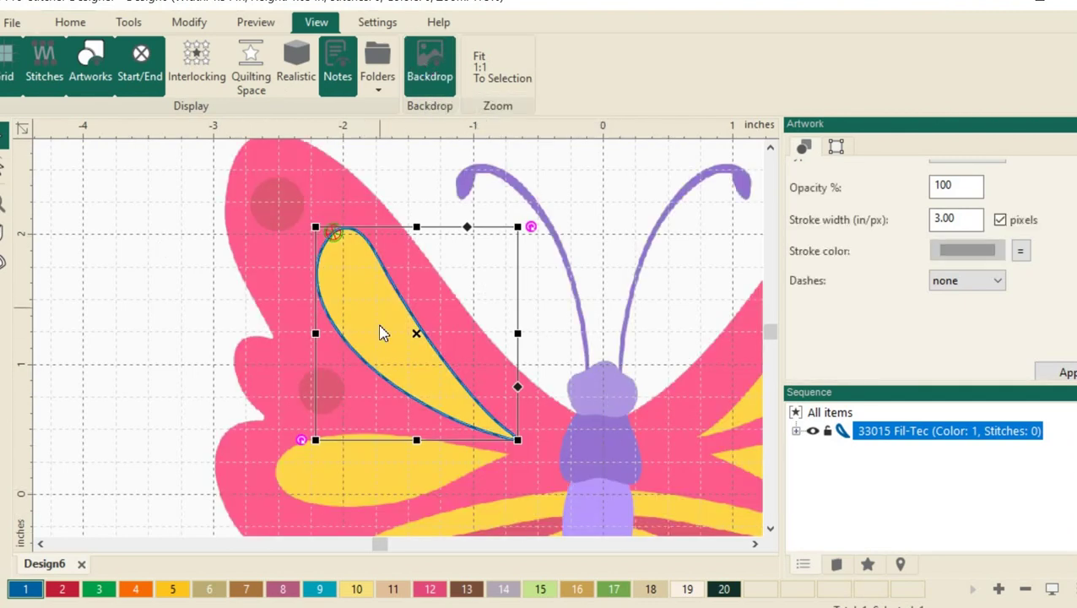